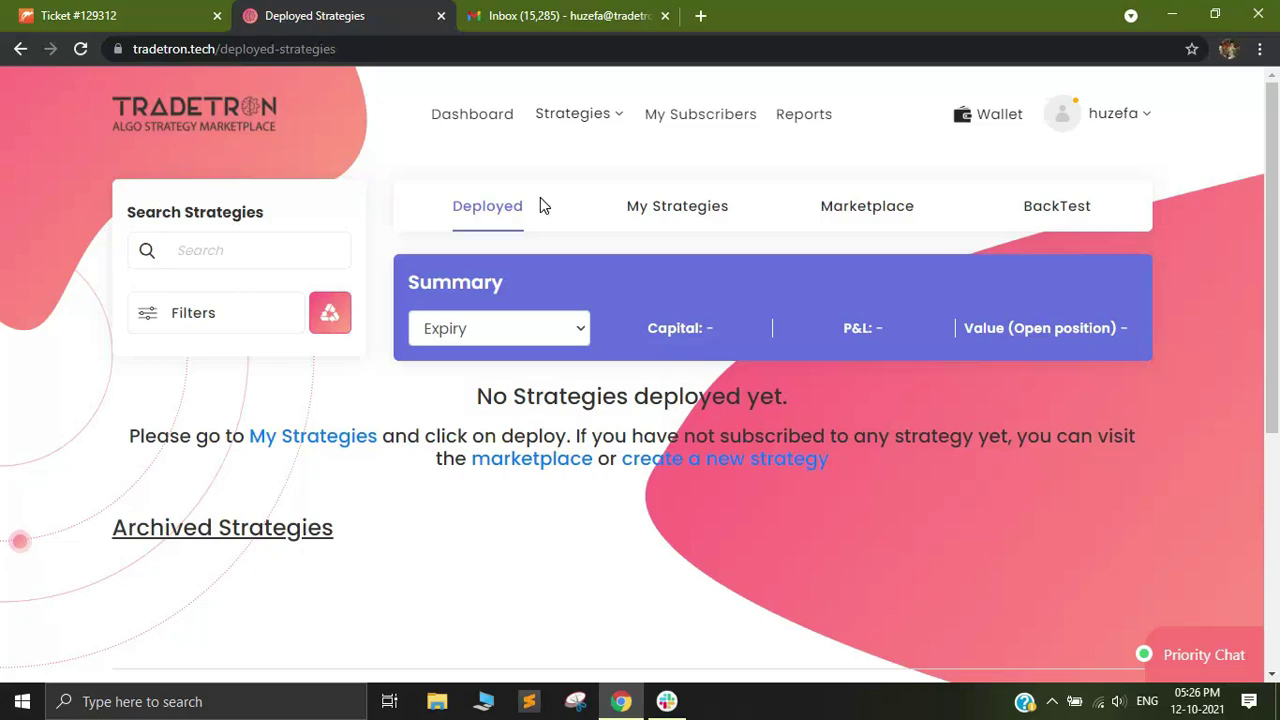
Start adding a broker in the account's Broker & Exchanges settings and select Rudra Shares as the broker
click(1120, 118)
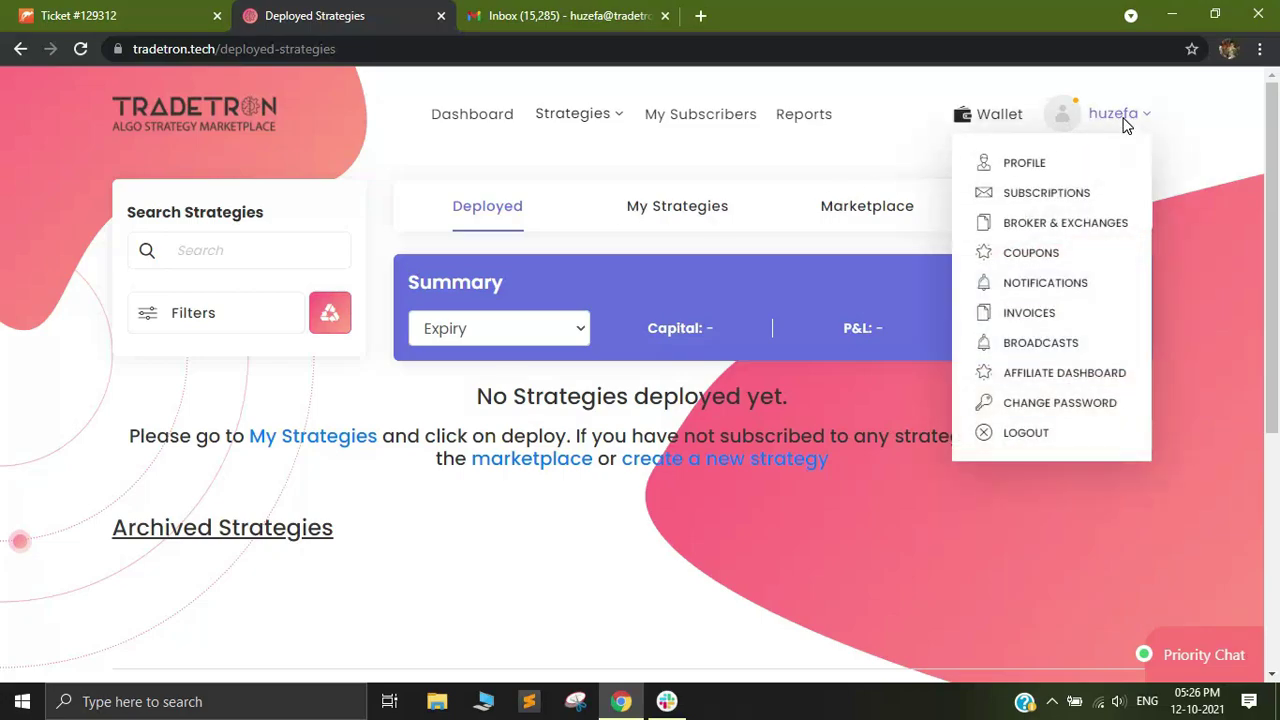
click(1080, 228)
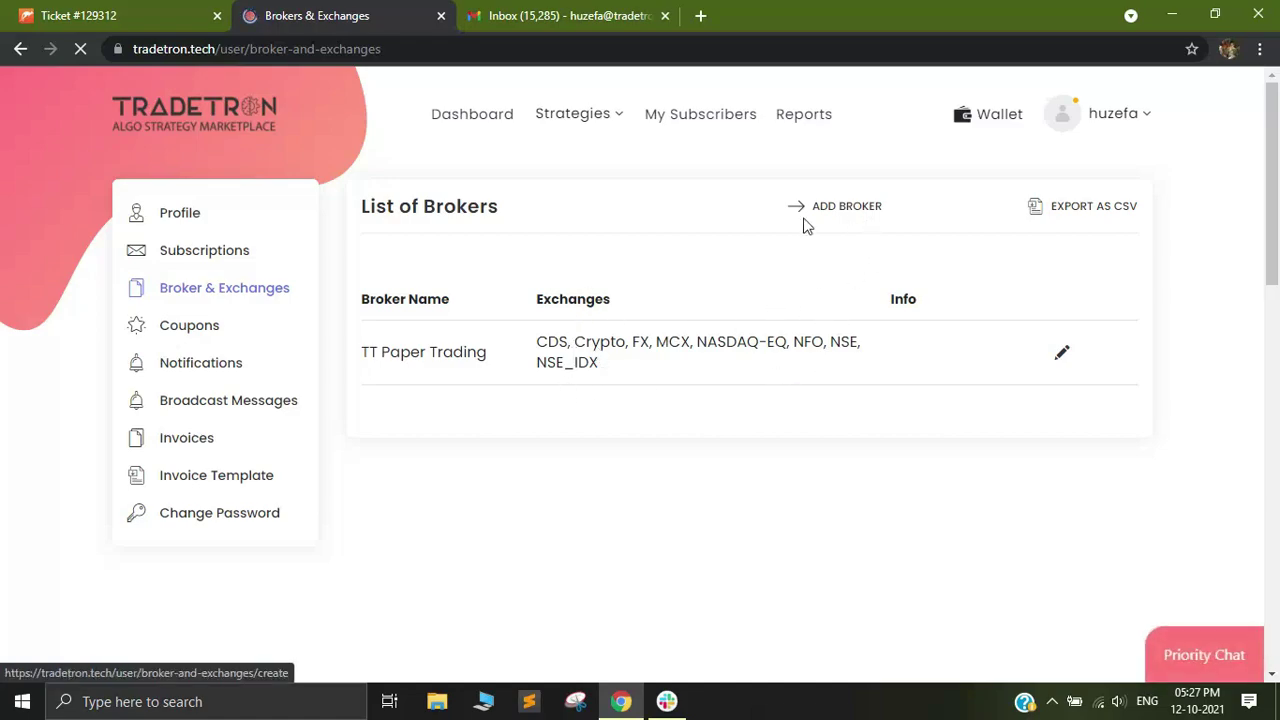
click(841, 212)
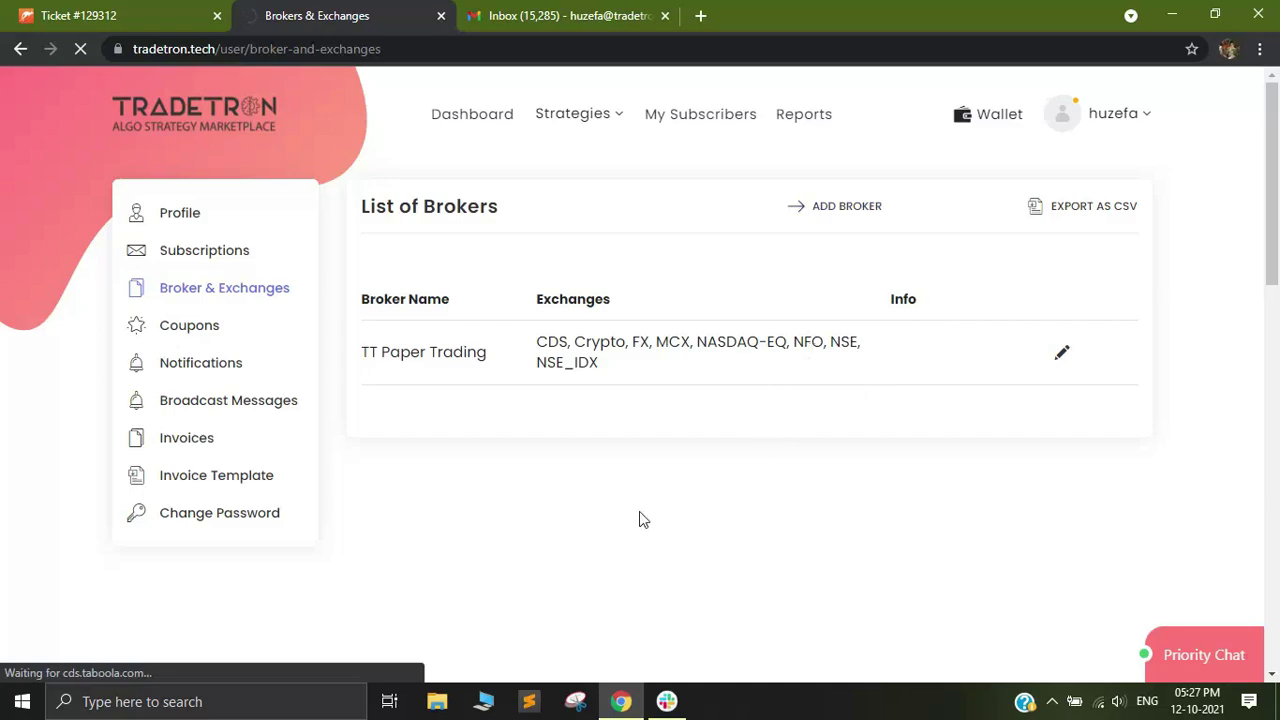
scroll(658, 469, down, 3)
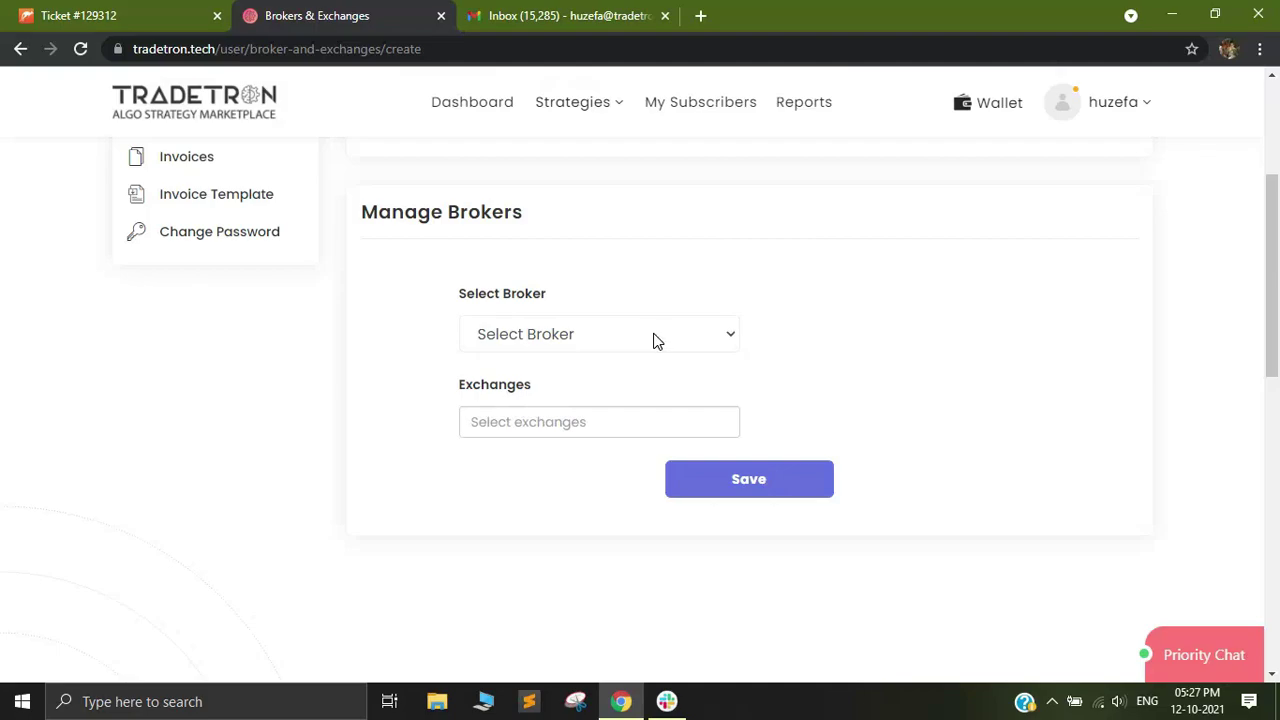
click(655, 340)
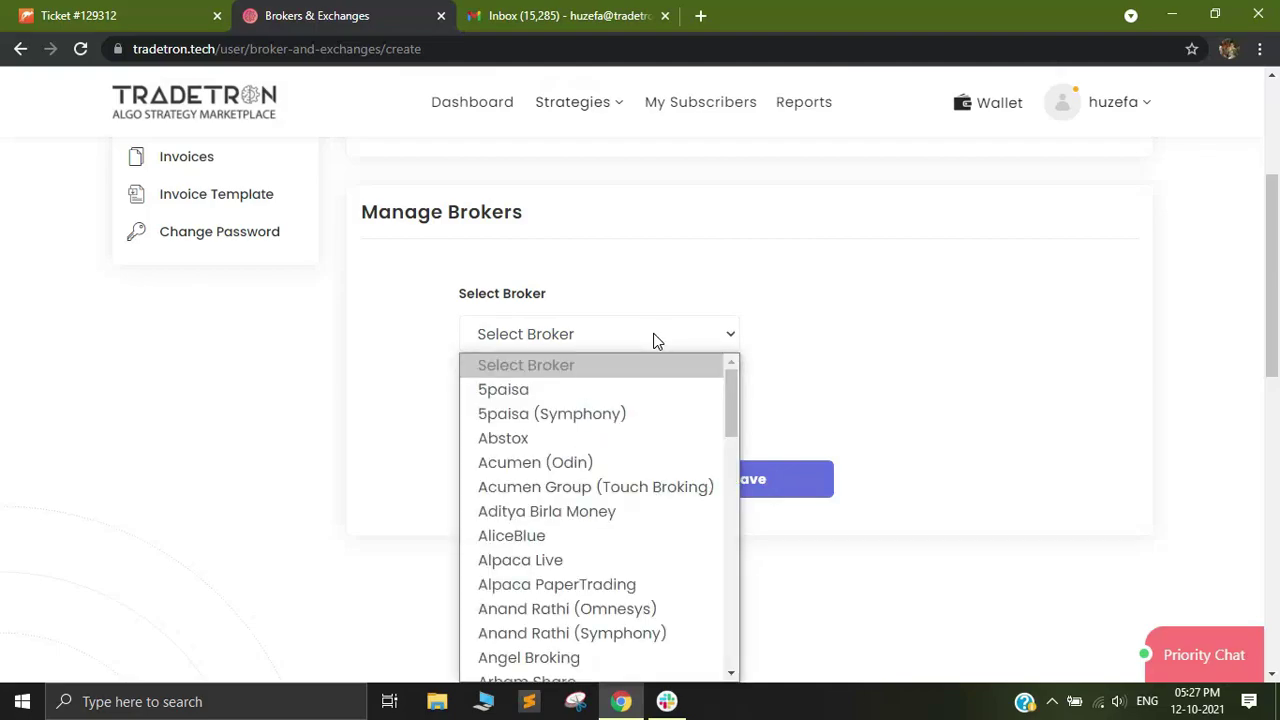
key(r)
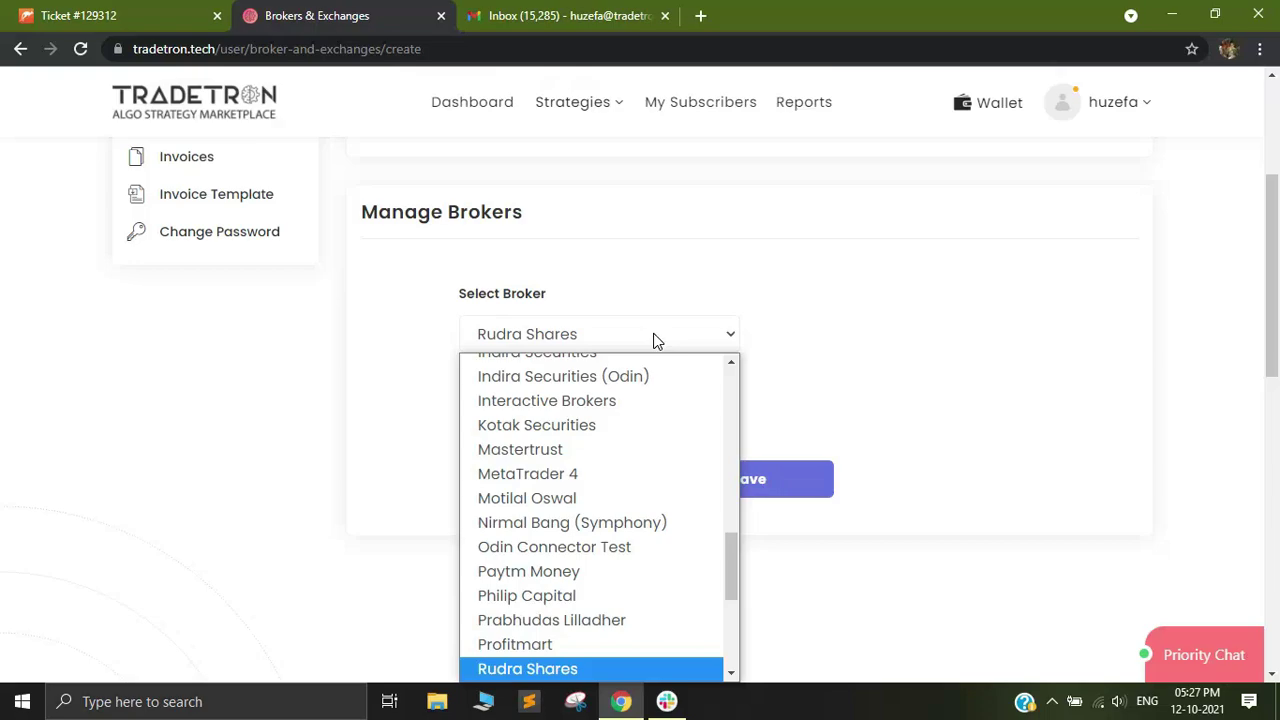
key(Return)
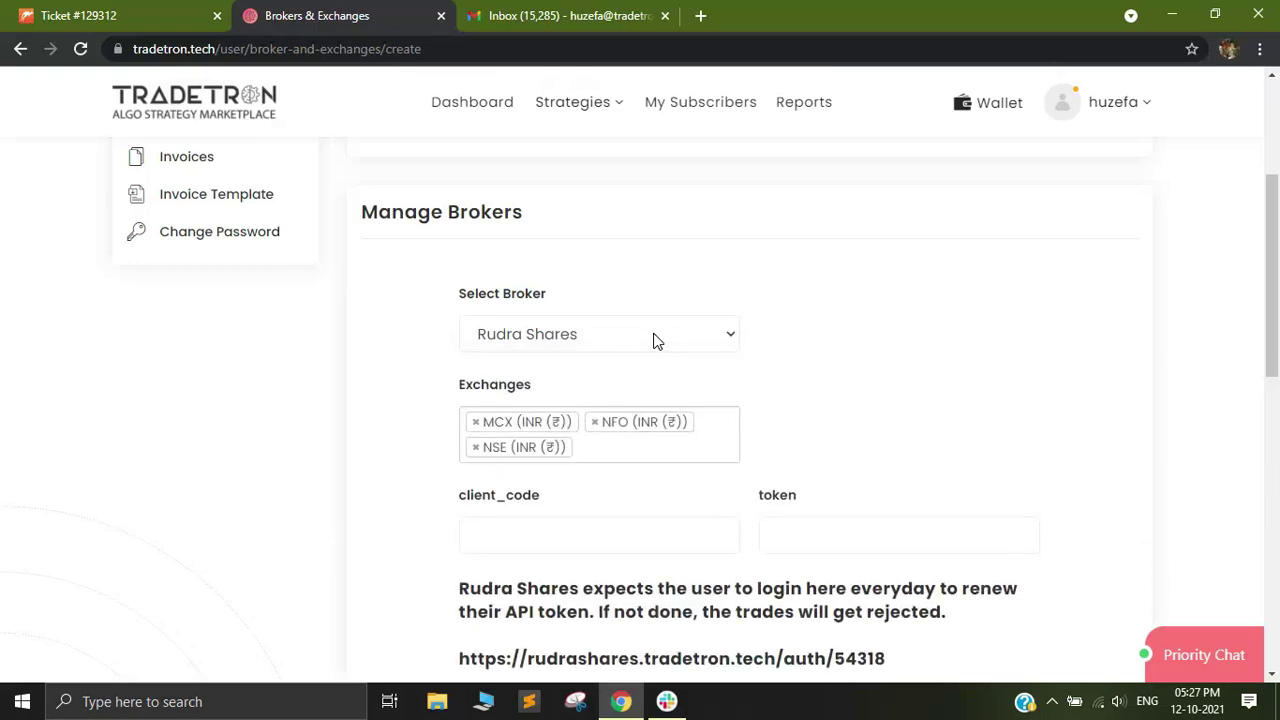
Enter the client code for Rudra Shares and save the broker settings
scroll(666, 391, down, 1)
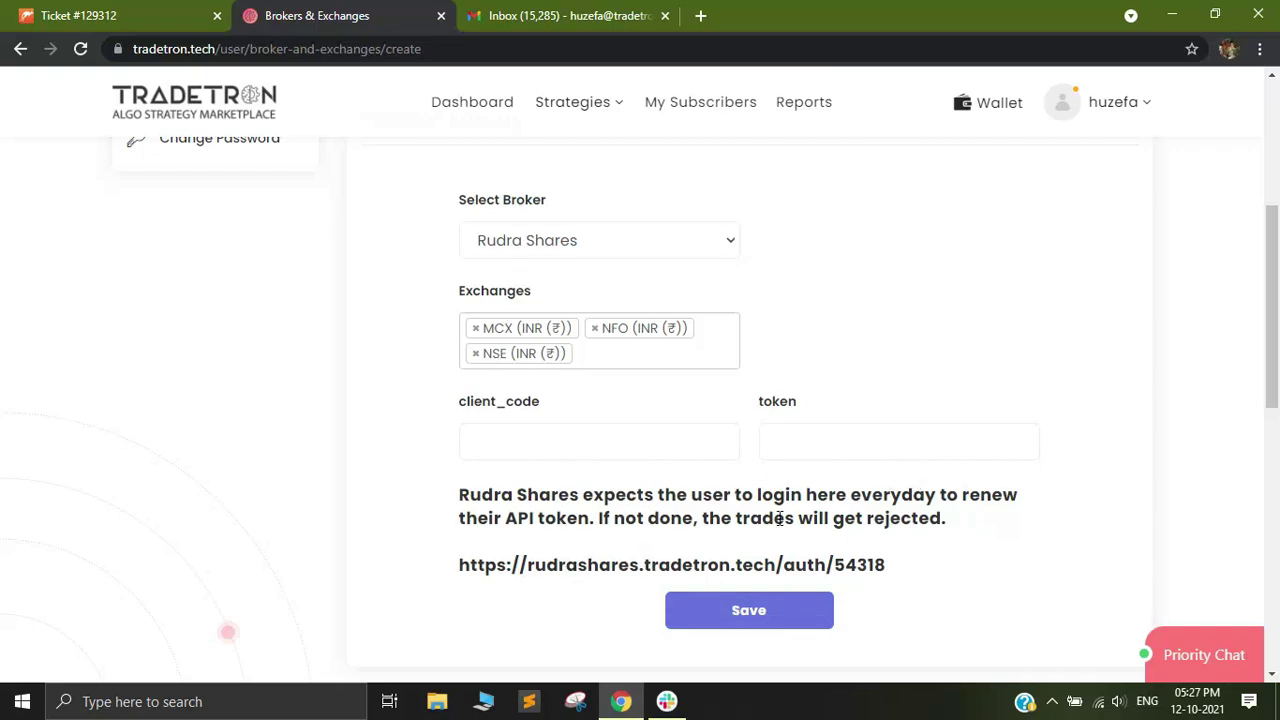
click(575, 447)
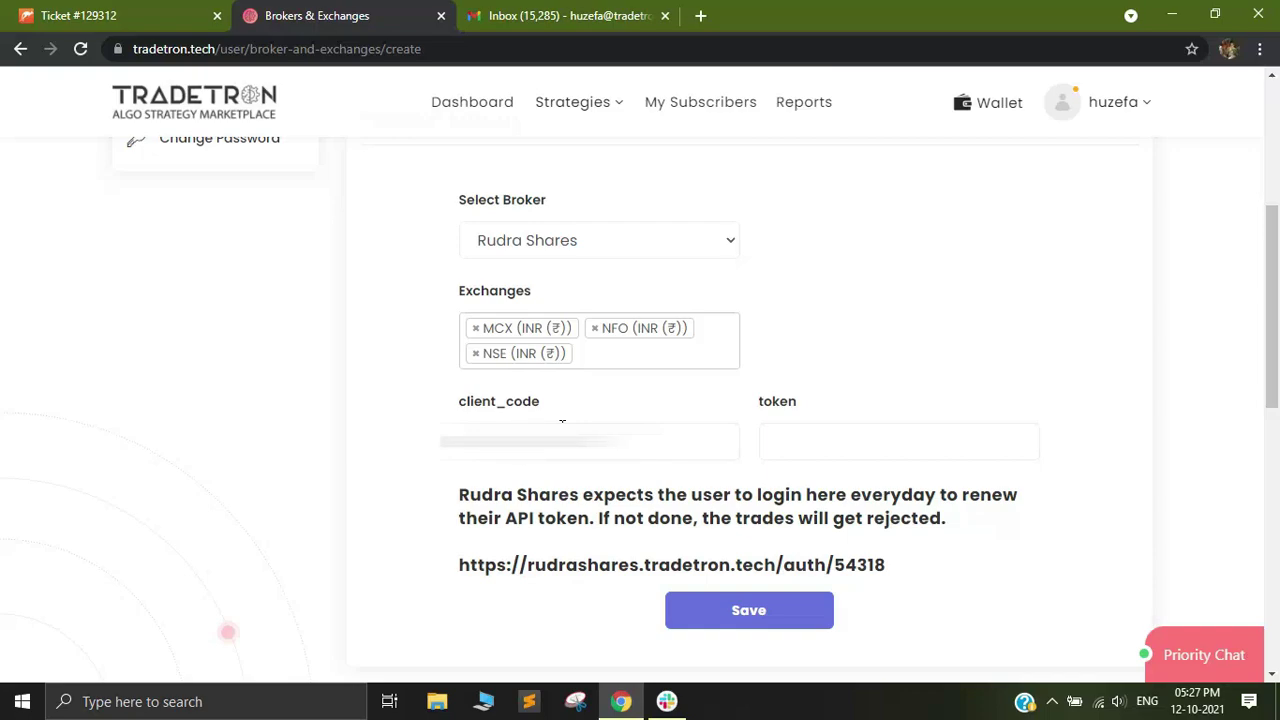
click(745, 618)
click(741, 615)
click(749, 610)
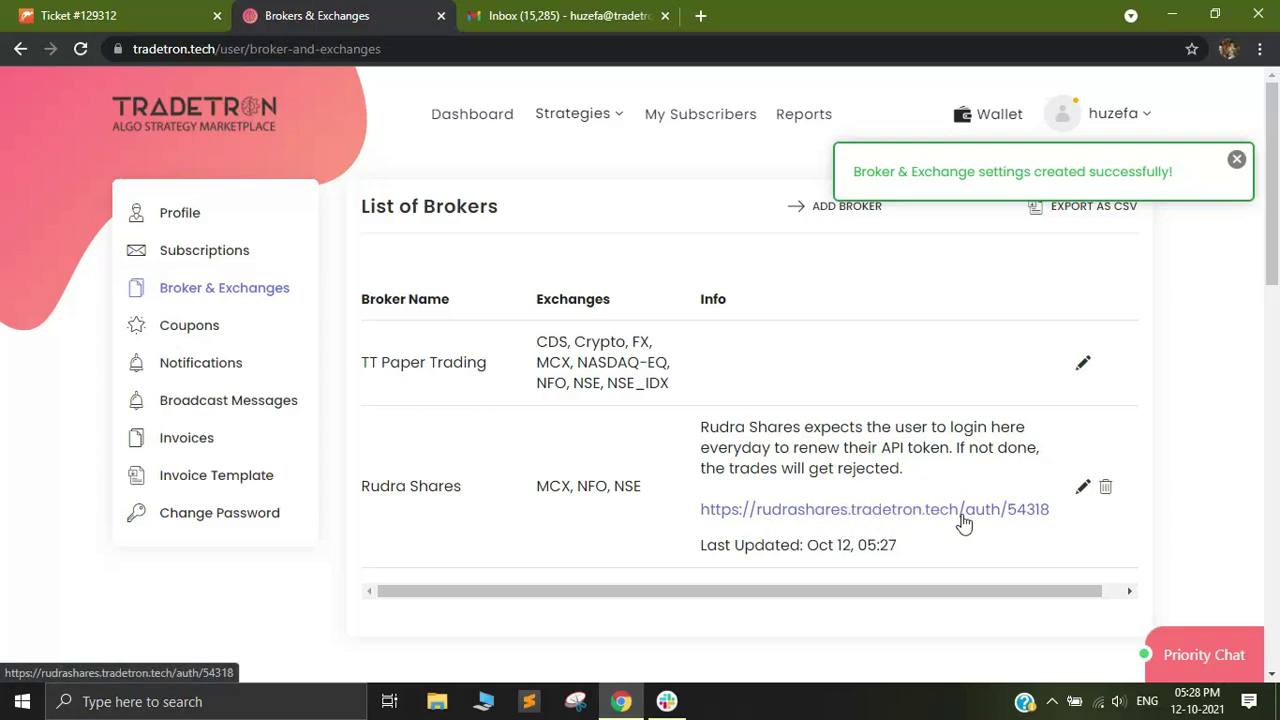
Open the Rudra Shares authorisation link in an incognito window, sign in with the broker credentials and submit the PIN
right_click(903, 512)
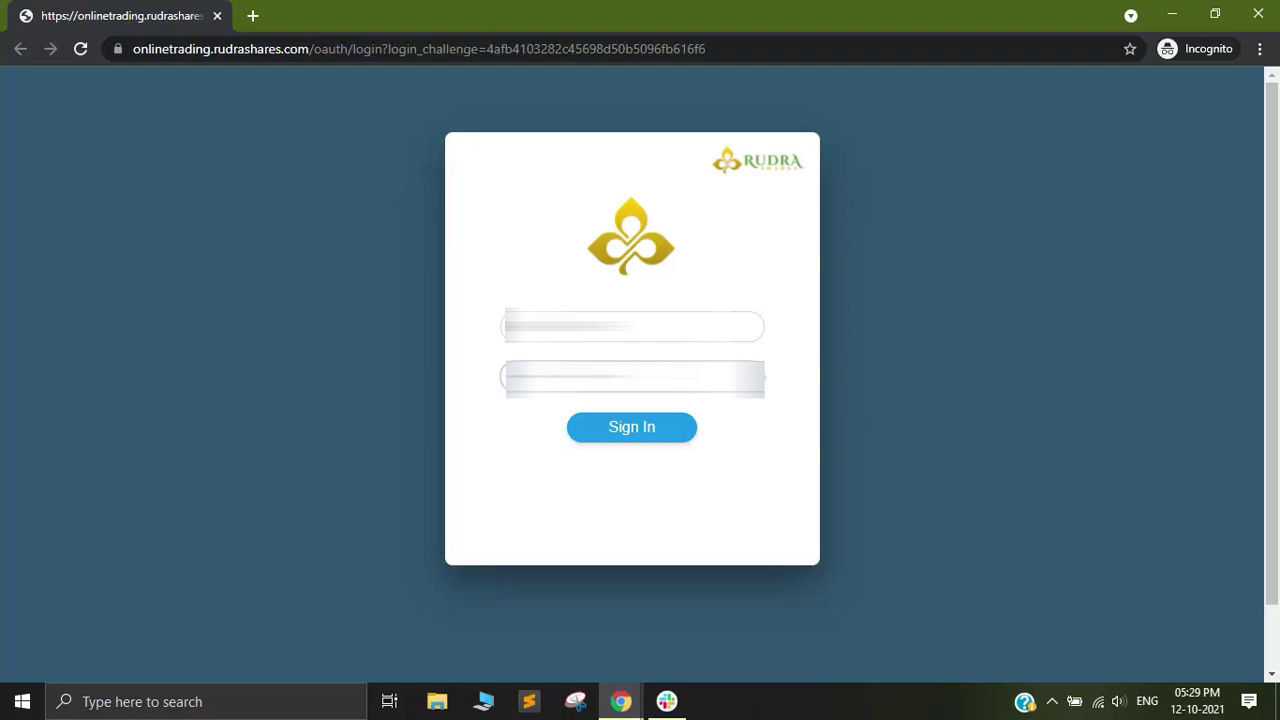
click(620, 430)
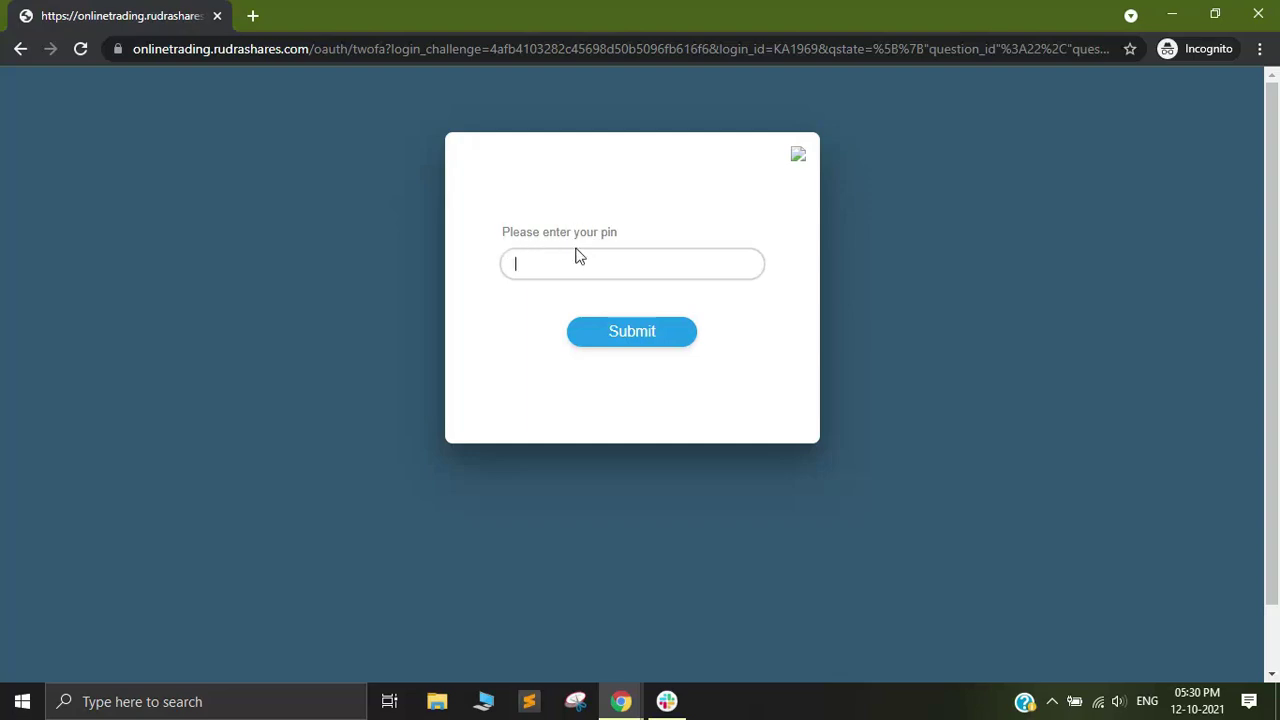
text(••••••)
click(641, 340)
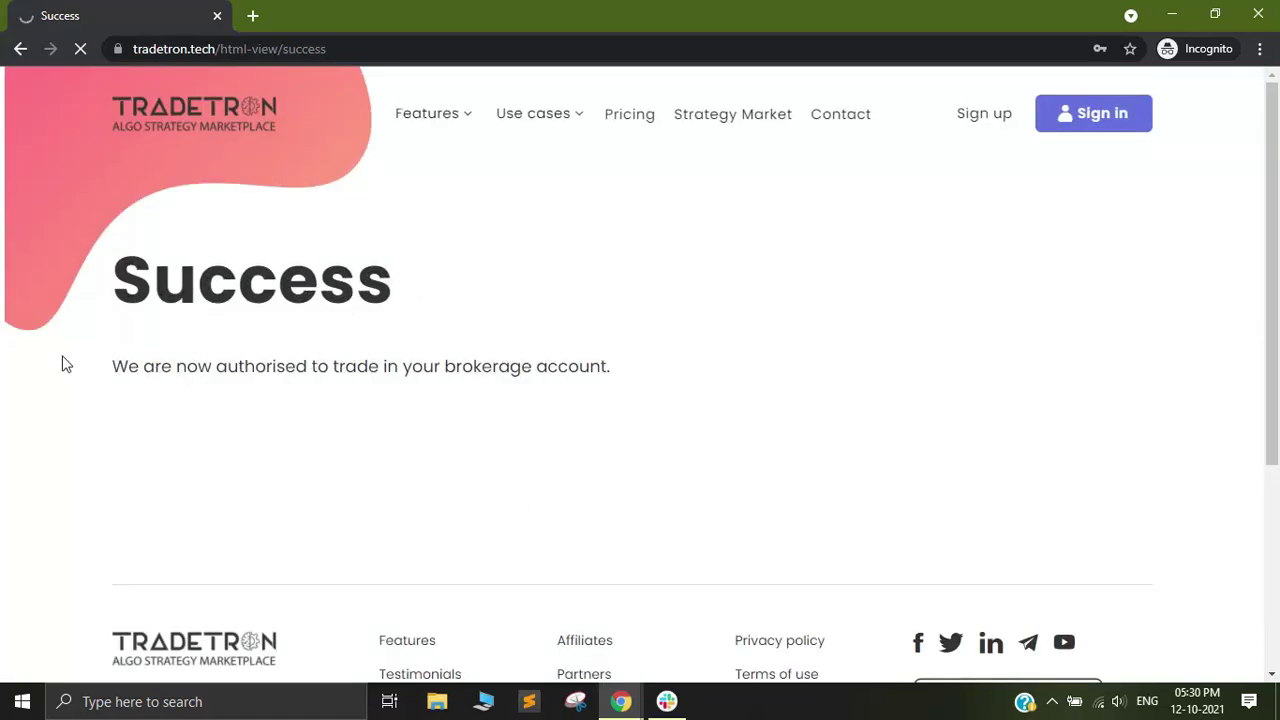
Check the broker authorisation result and close the incognito window
drag(118, 285, 409, 309)
click(411, 310)
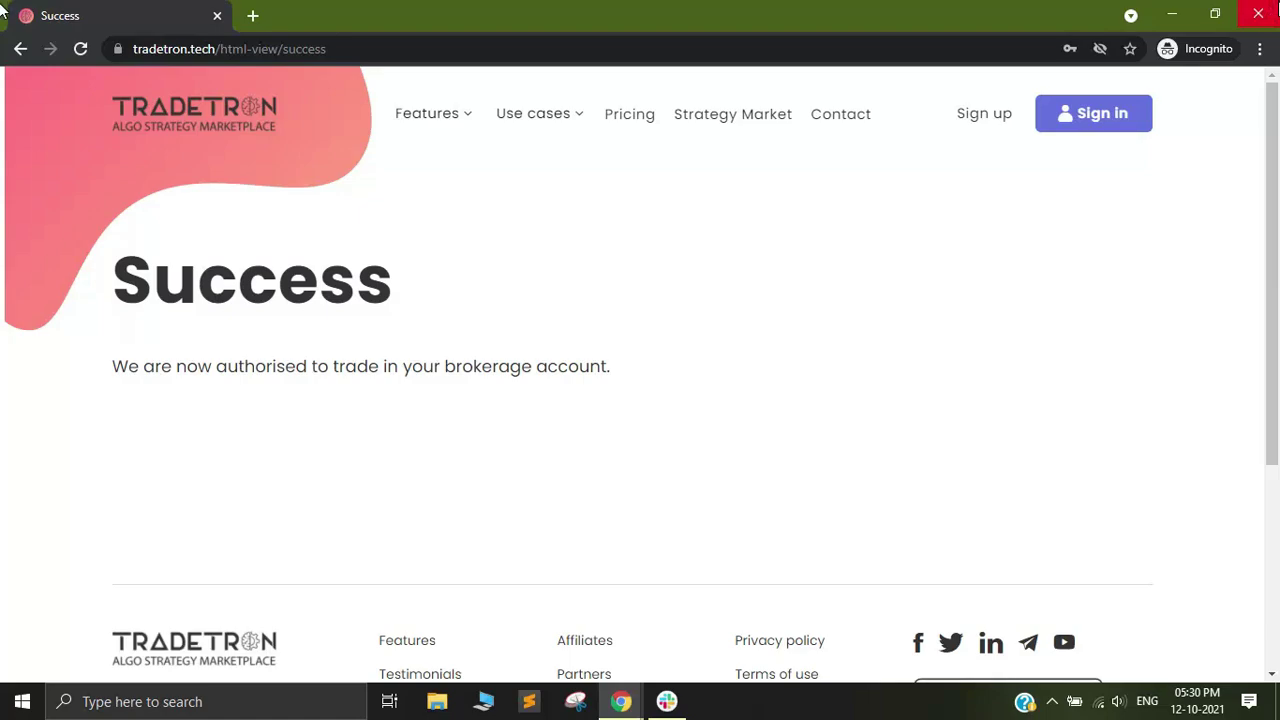
click(1258, 13)
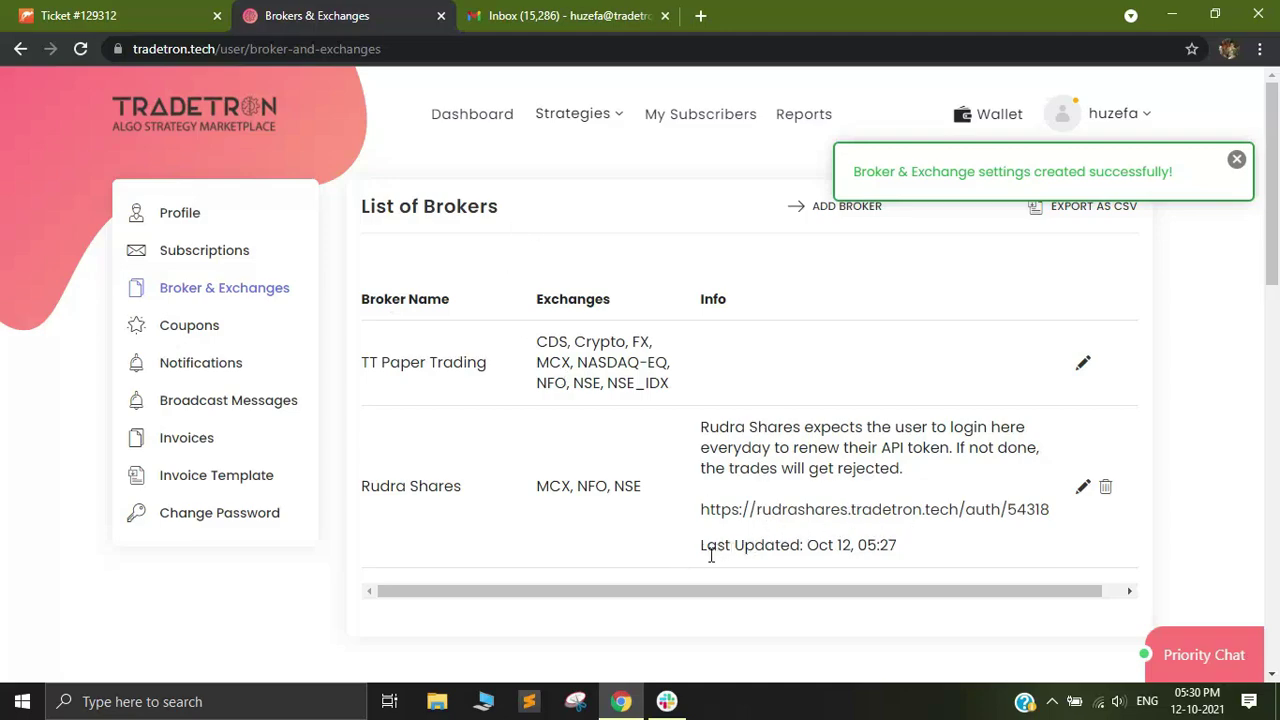
Check the Last Updated date and time of the Rudra Shares entry in the broker list
drag(703, 546, 790, 548)
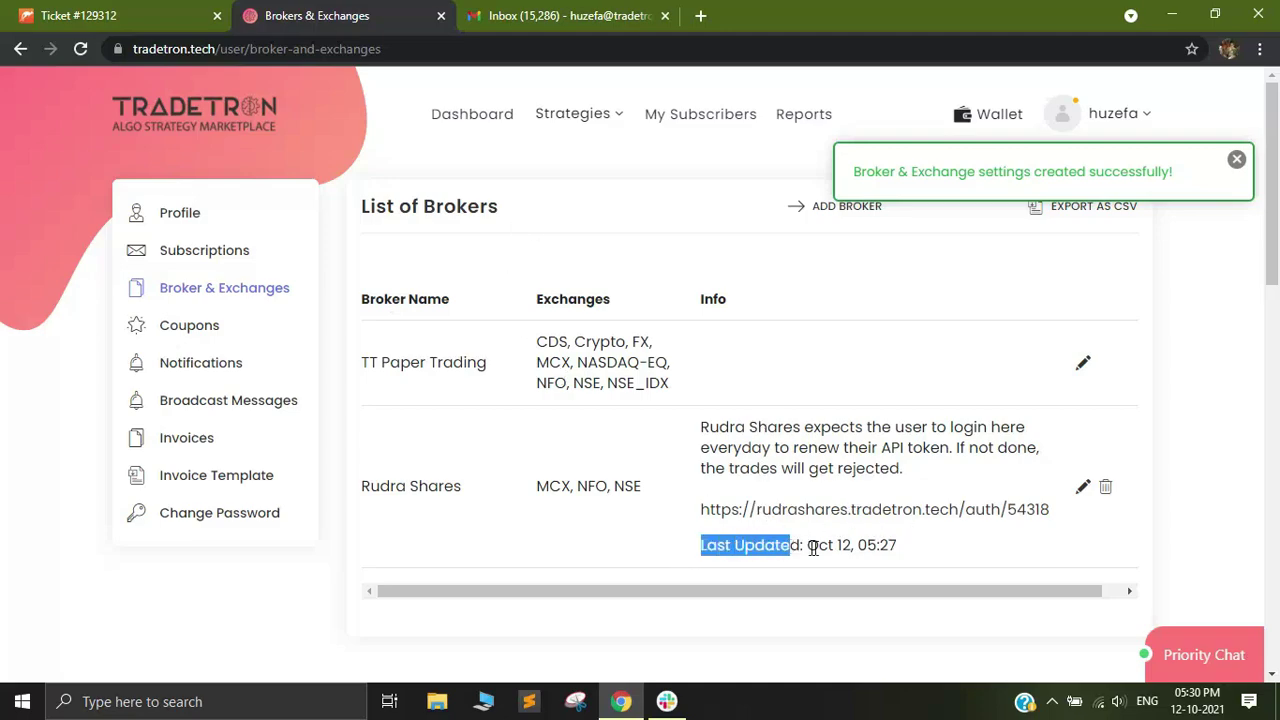
click(842, 550)
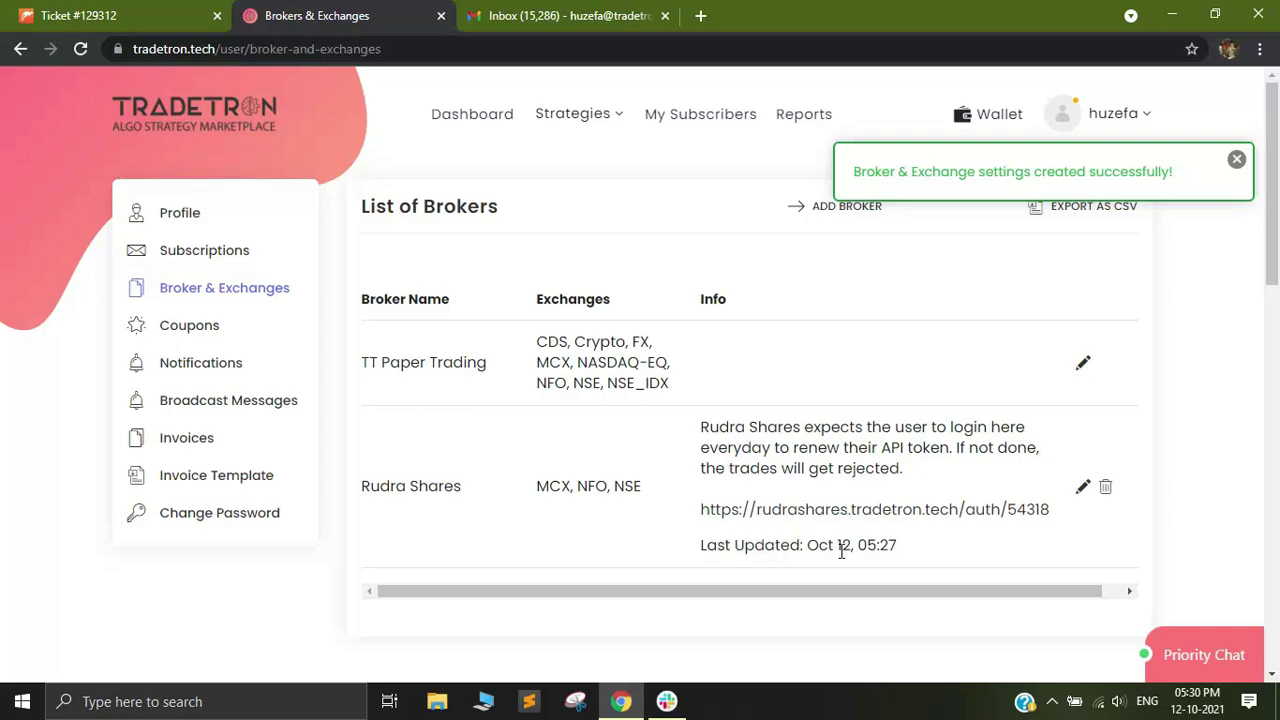
drag(860, 546, 908, 551)
drag(818, 546, 888, 548)
click(889, 546)
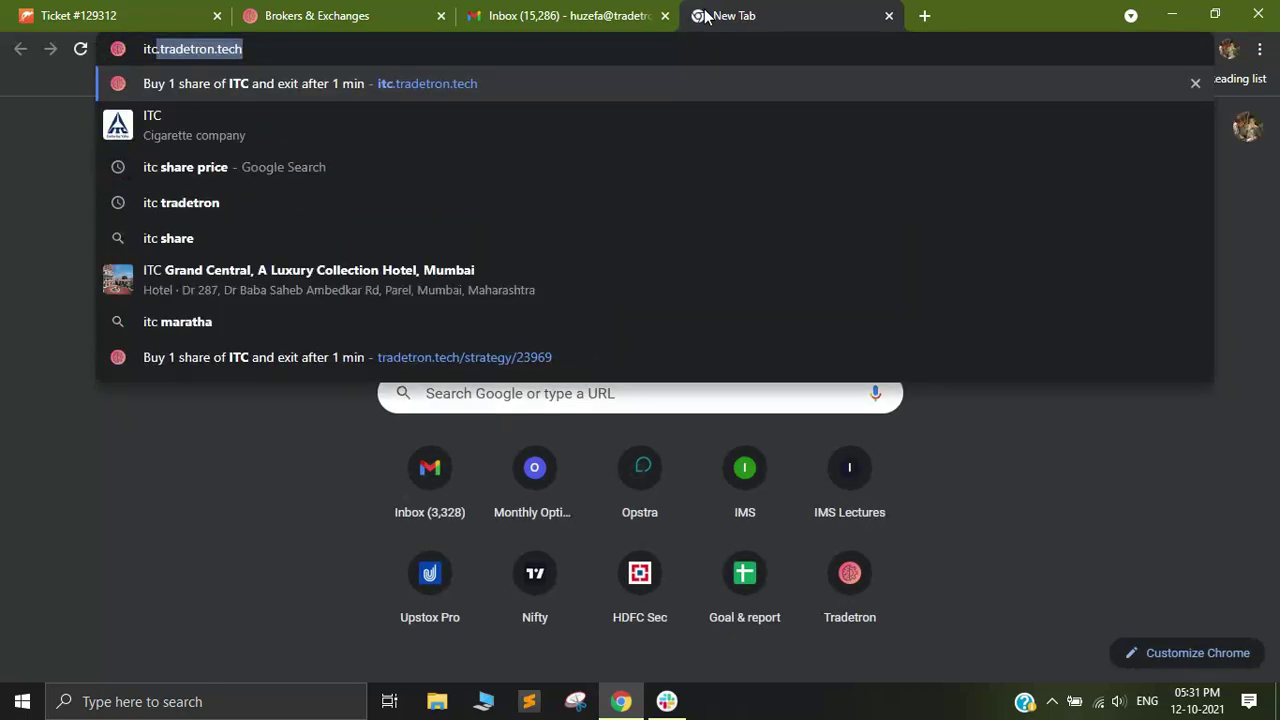
Open itc.tradetron.tech in a new tab and duplicate the "Buy 1 share of ITC and exit after 1 min" strategy
text(.t)
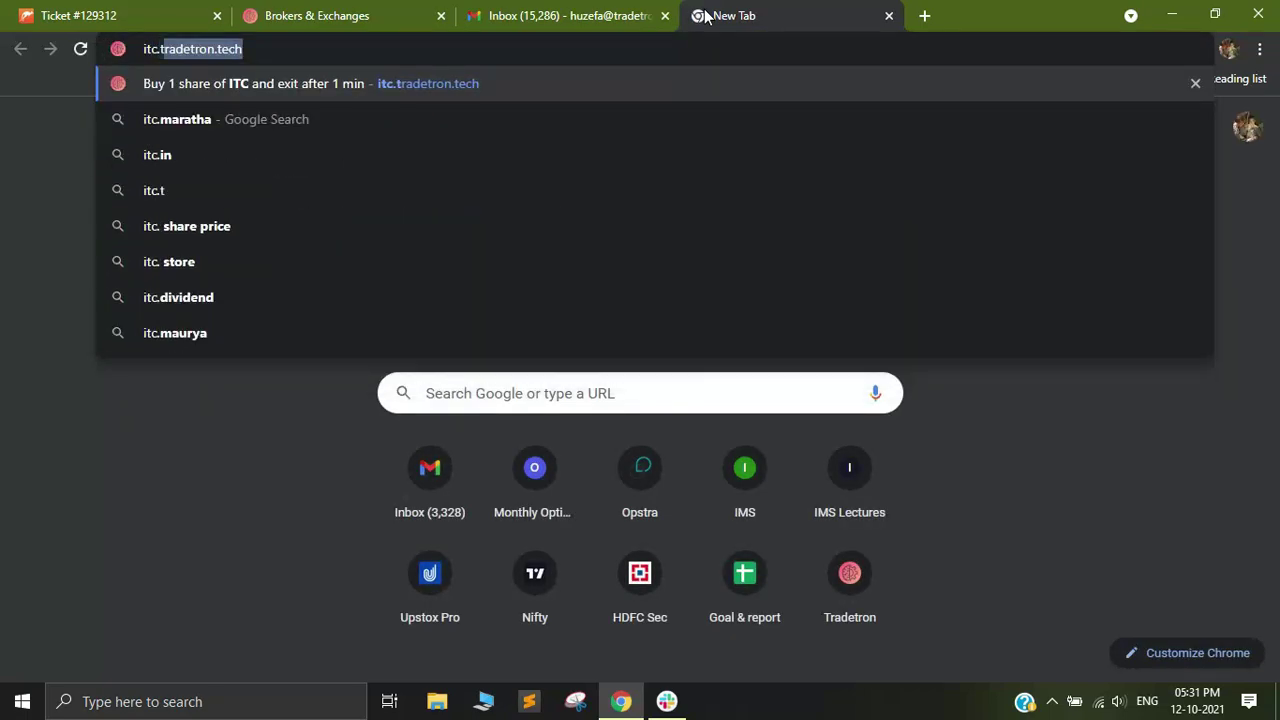
text(radetron.tech)
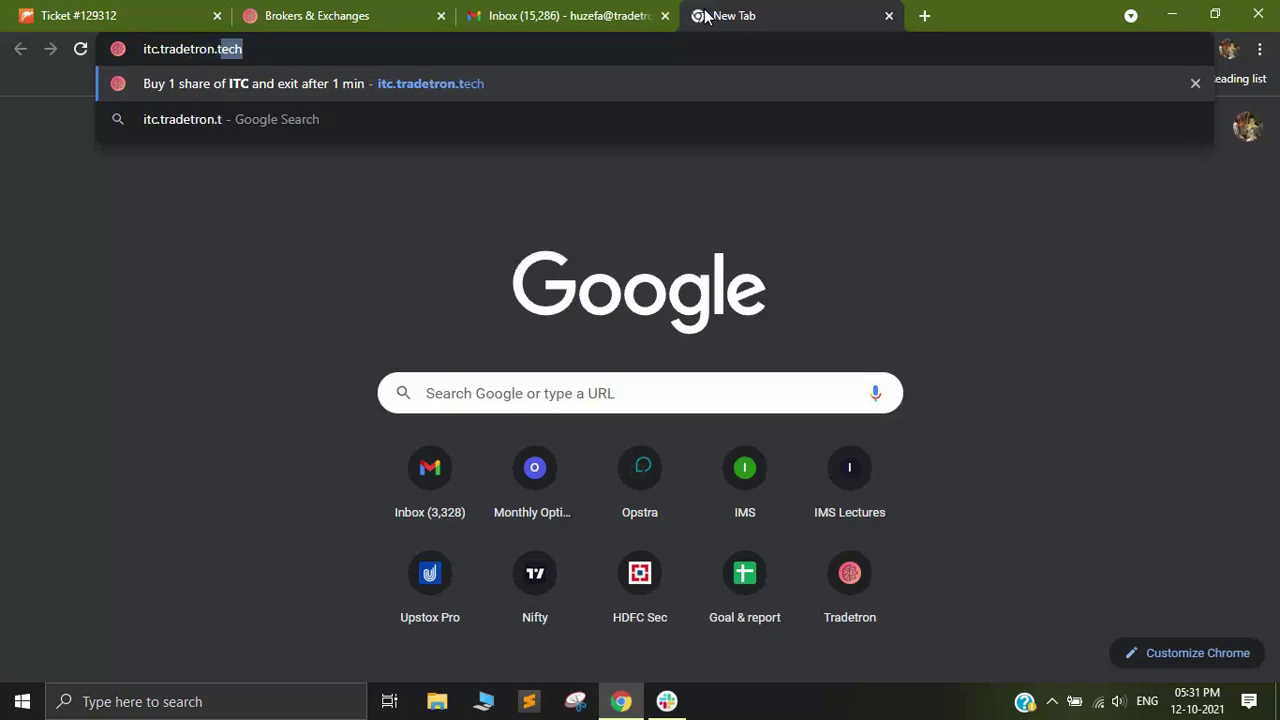
click(359, 85)
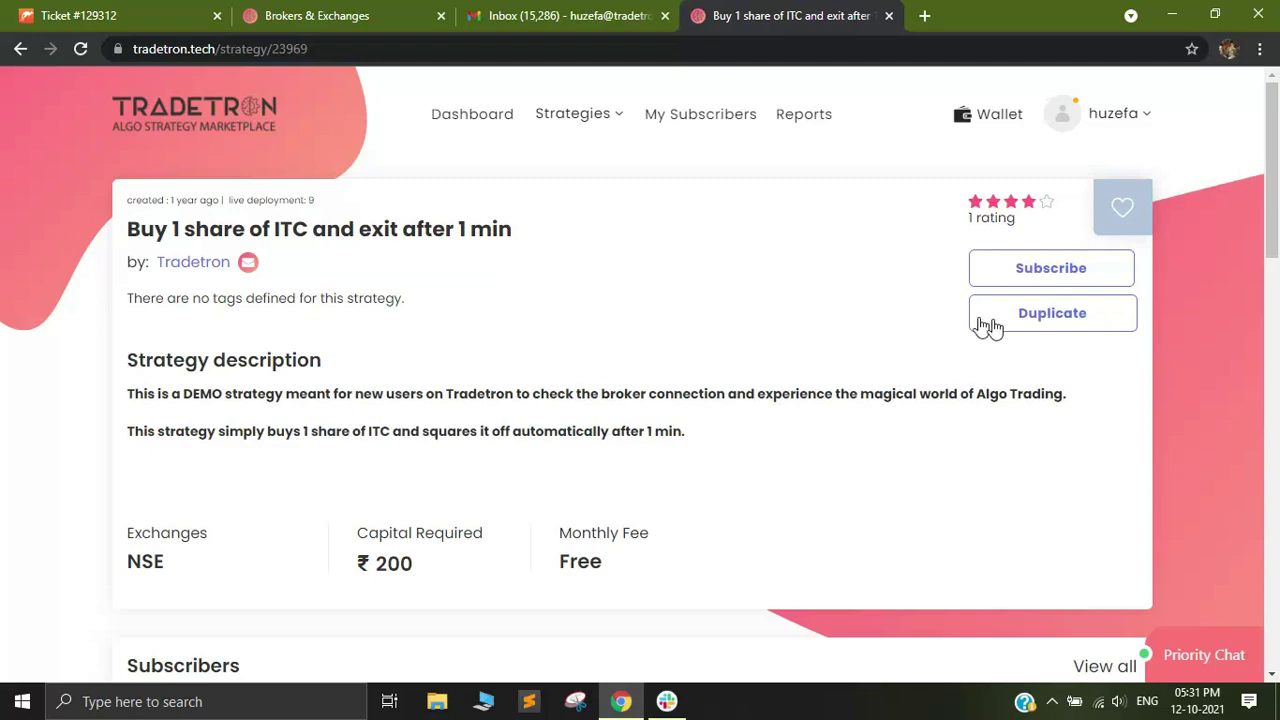
click(1056, 322)
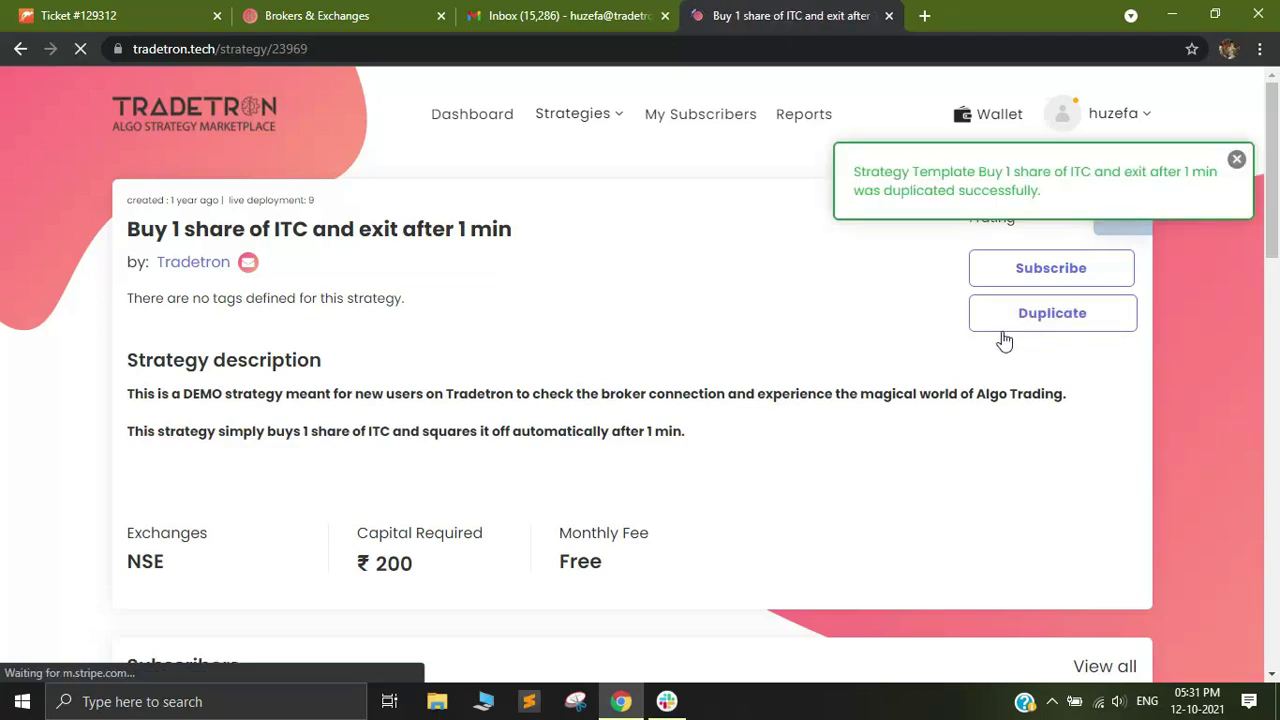
Deploy the duplicated ITC strategy from My Strategies with Live Auto execution and Rudra Shares as the NSE broker
click(578, 116)
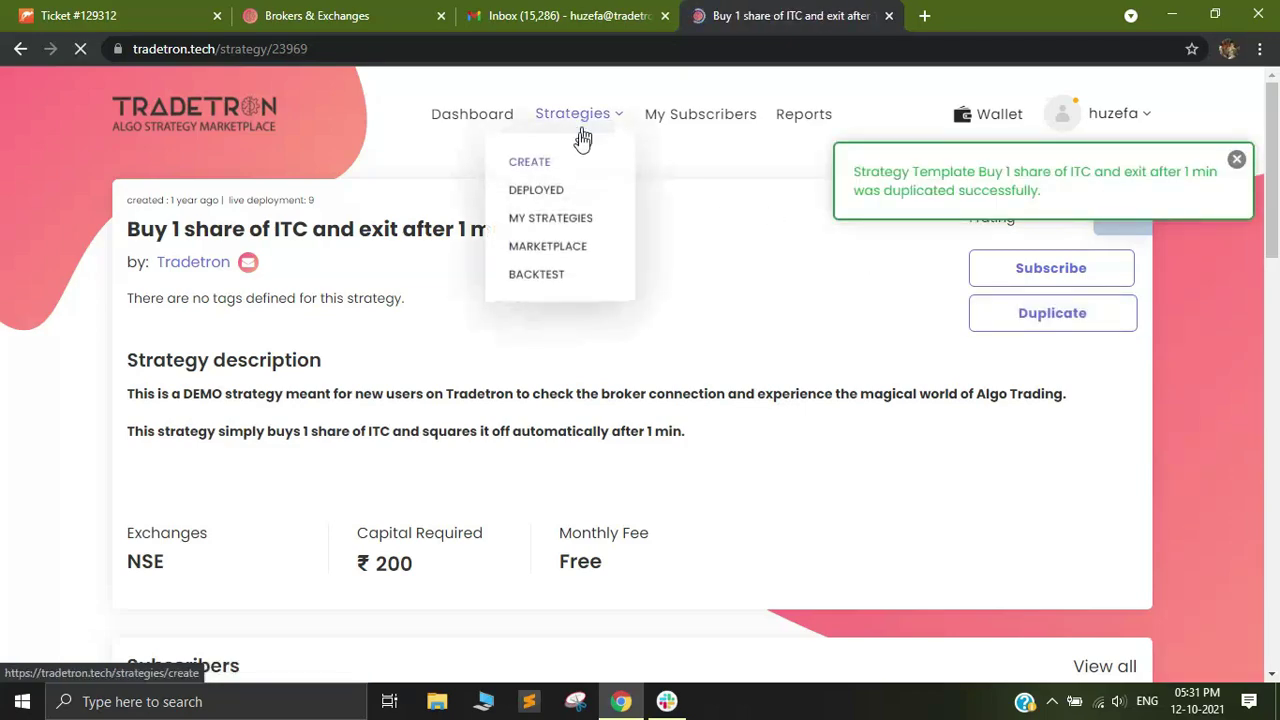
click(562, 222)
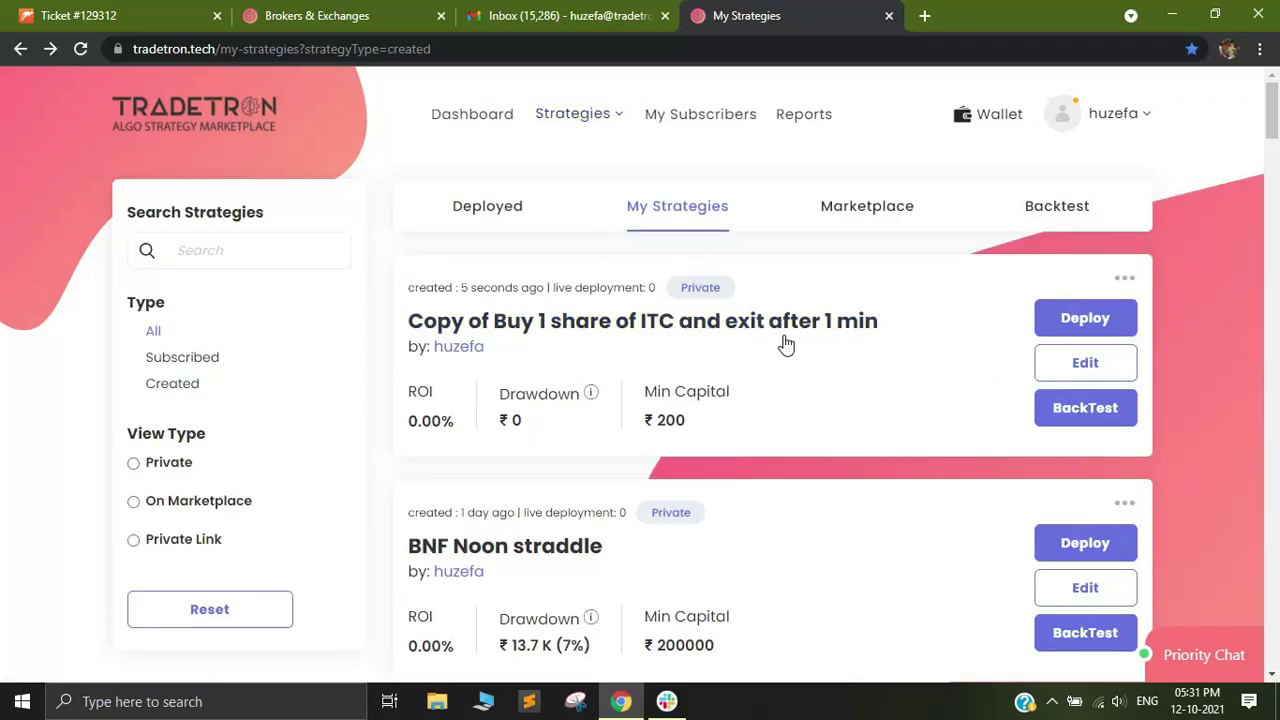
click(1083, 320)
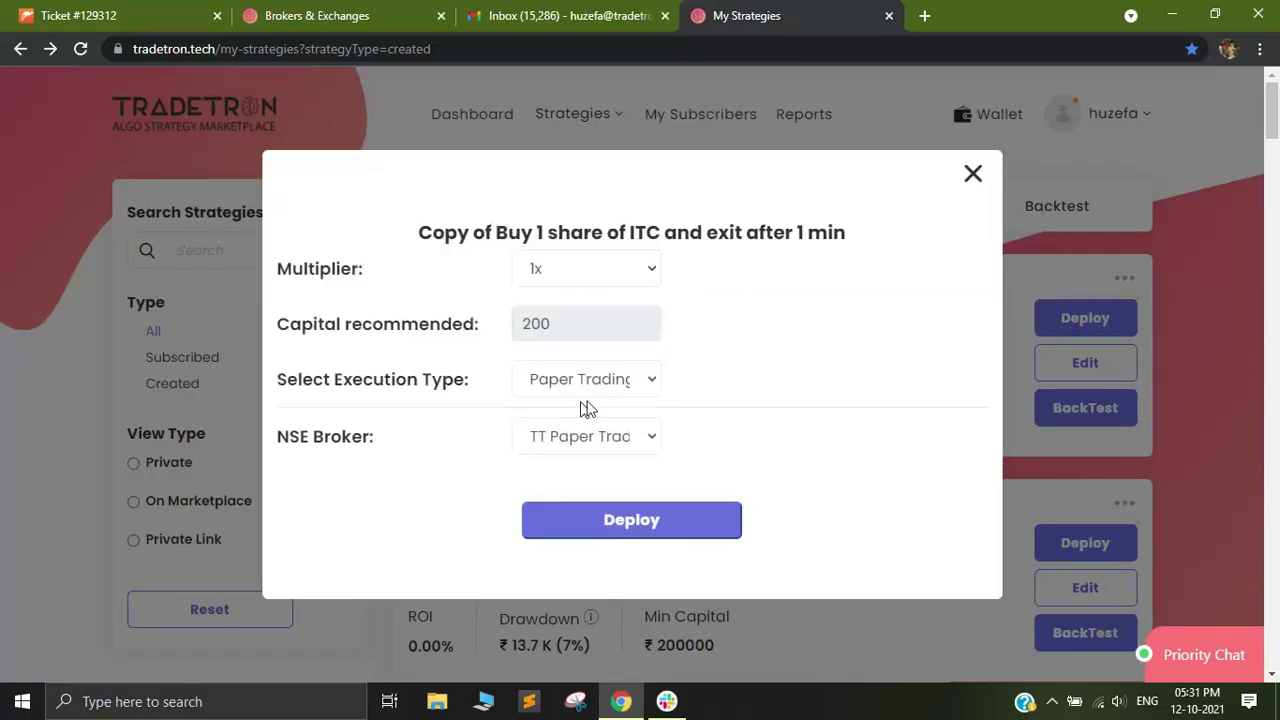
click(585, 380)
click(579, 487)
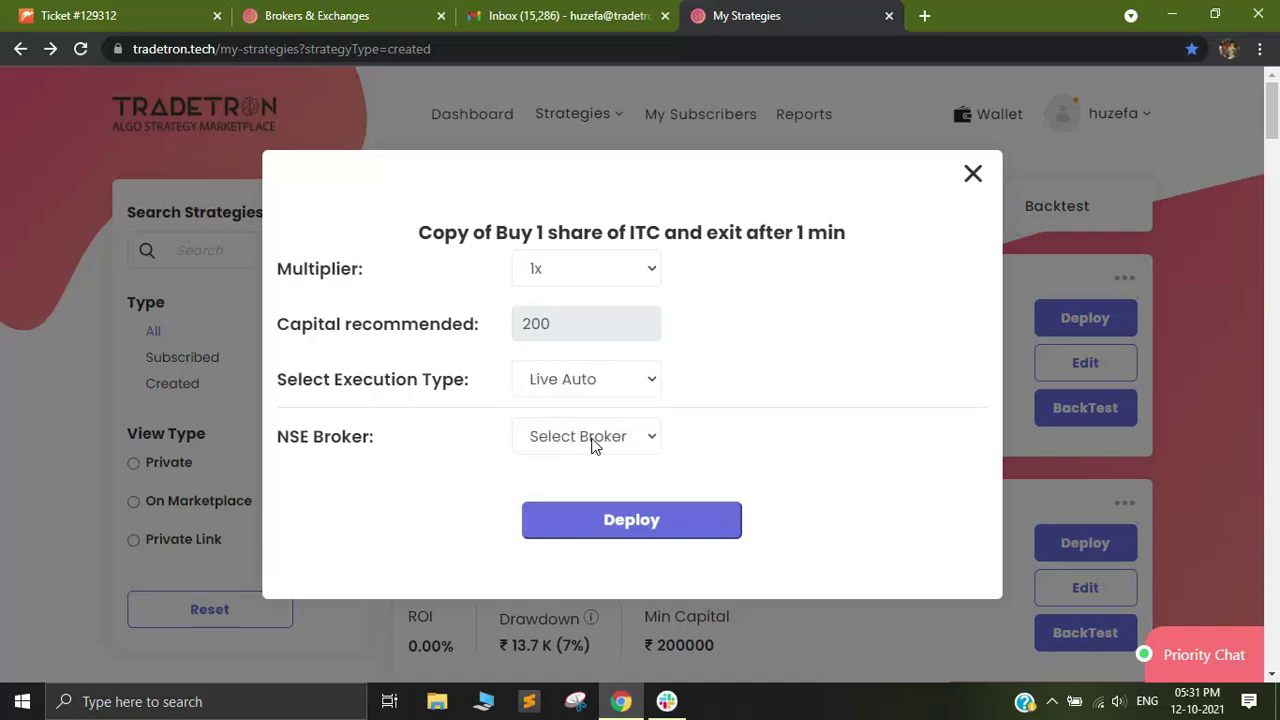
click(592, 444)
click(583, 493)
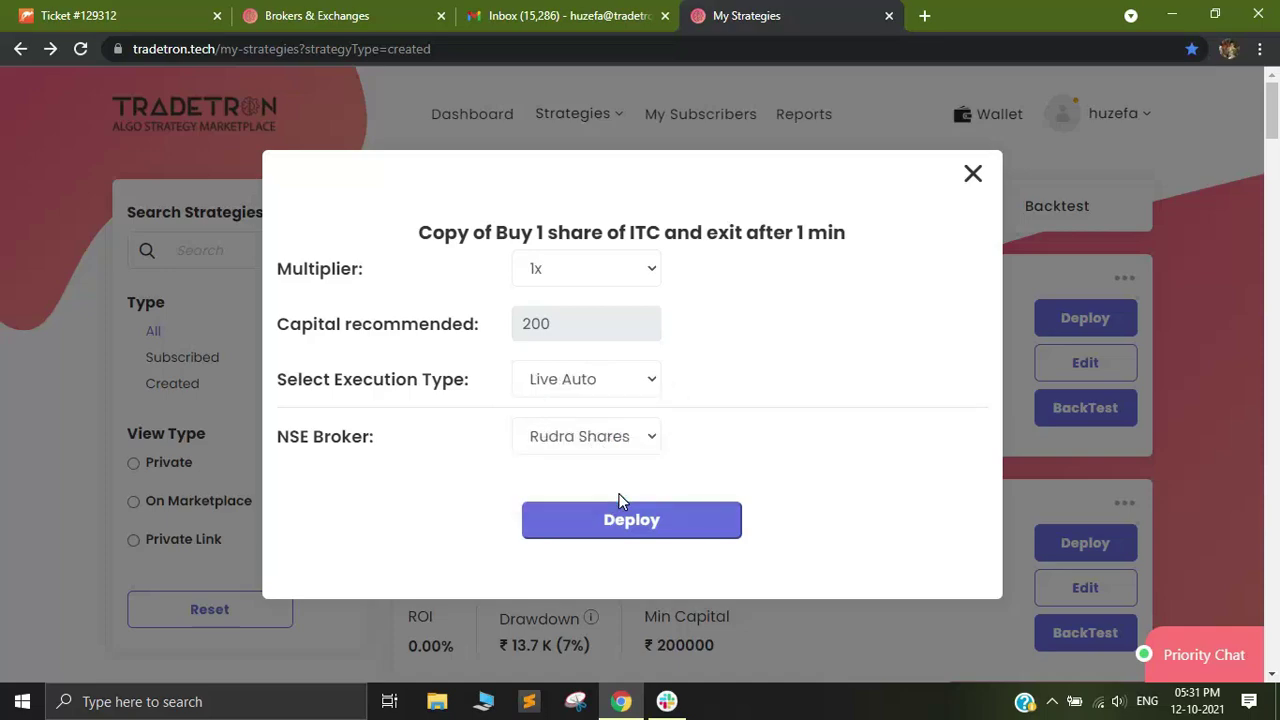
click(629, 520)
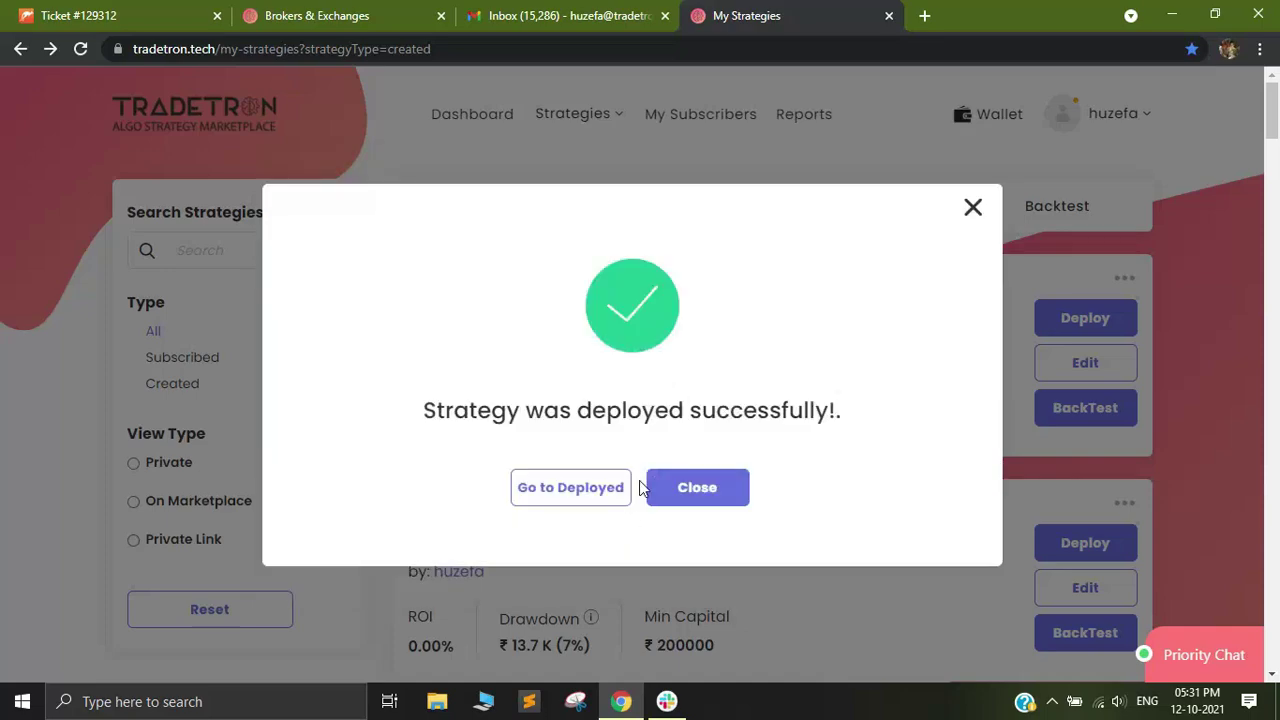
Go to the deployed strategies and examine the ITC strategy's execution type, status and broker
click(576, 487)
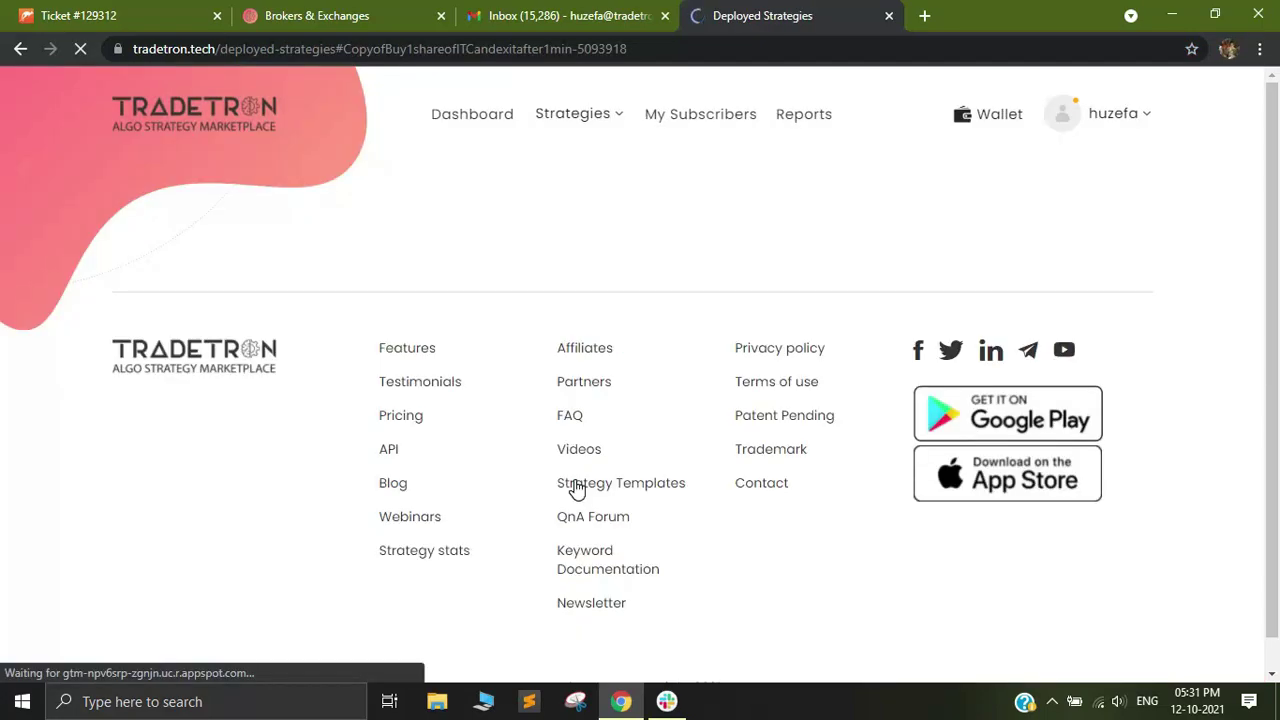
scroll(568, 476, down, 3)
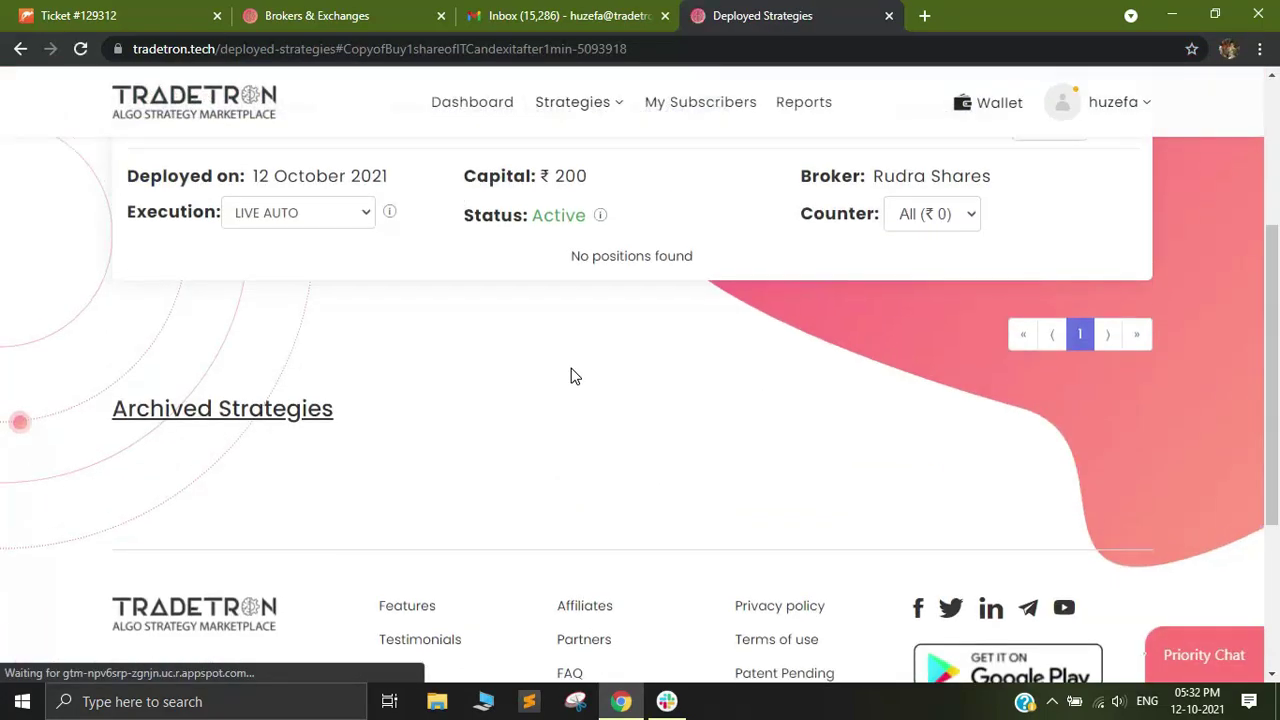
scroll(568, 470, up, 1)
scroll(650, 400, up, 2)
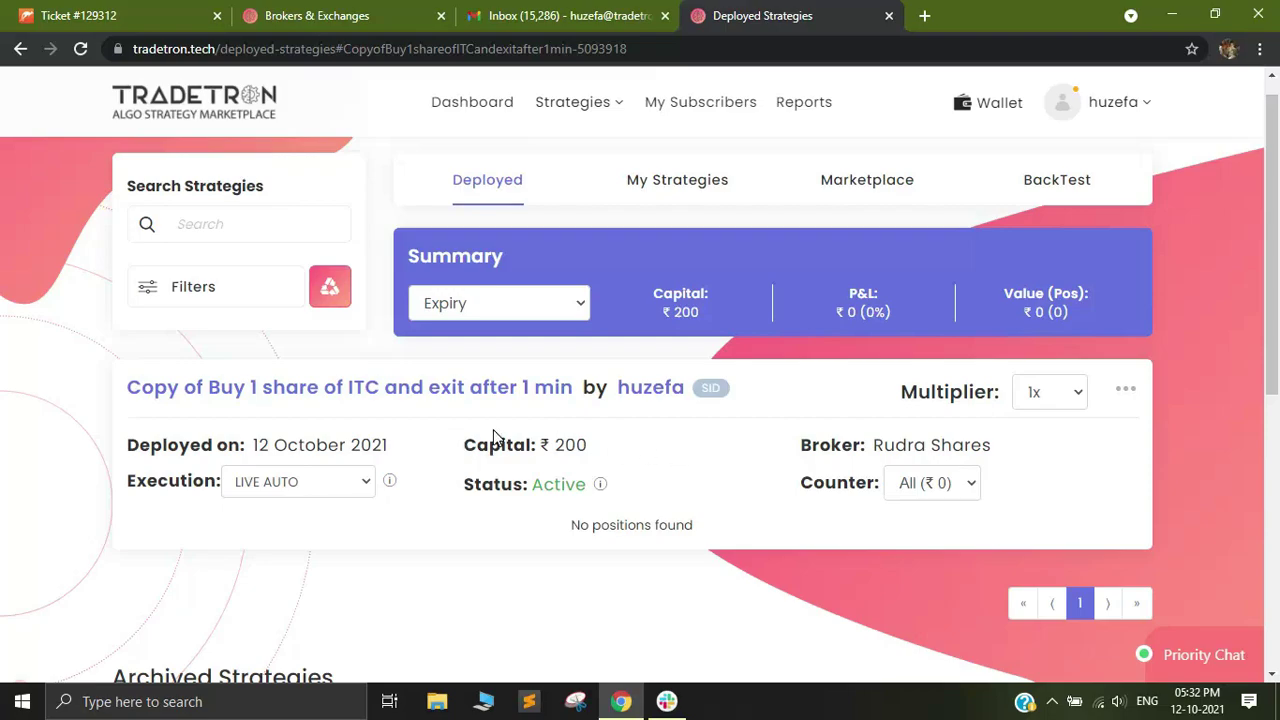